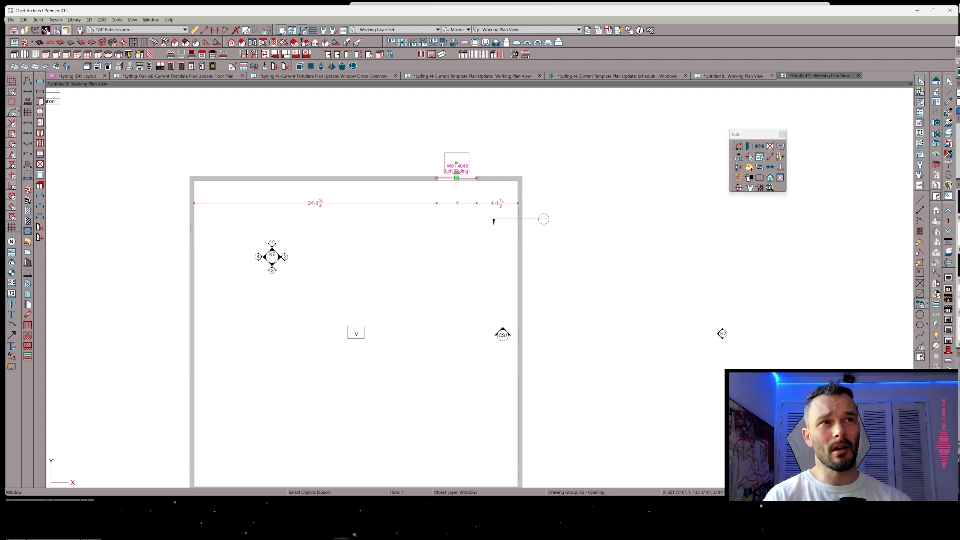
Step: Place a rich text box for the material macro search beside the room
key(t)
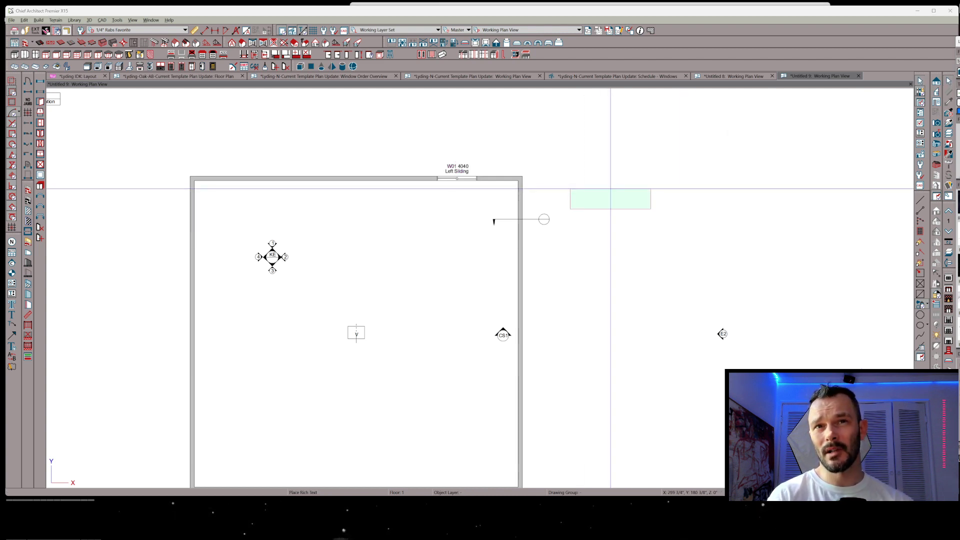
click(640, 185)
scroll(608, 146, up, 3)
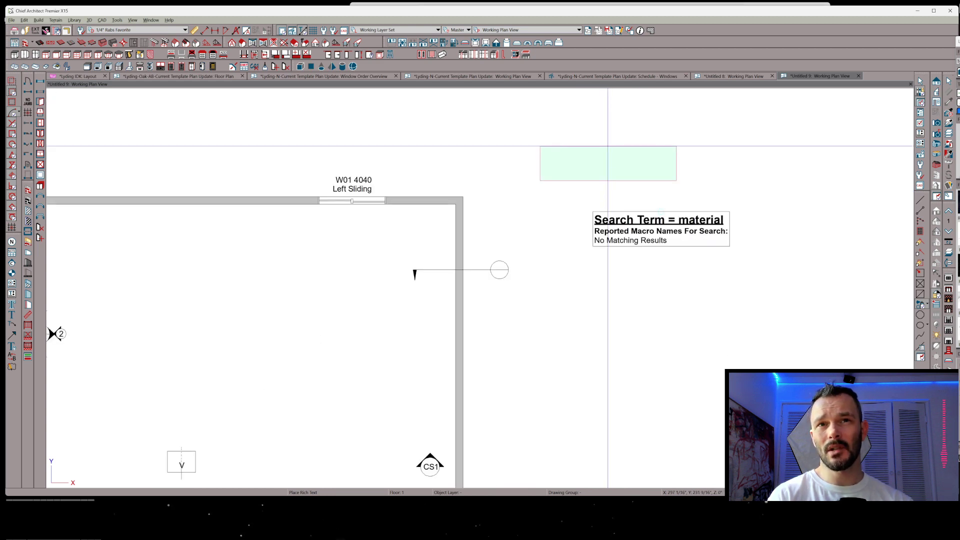
Step: Draw a leader from the text box and snap its end onto window W01 4040
click(653, 227)
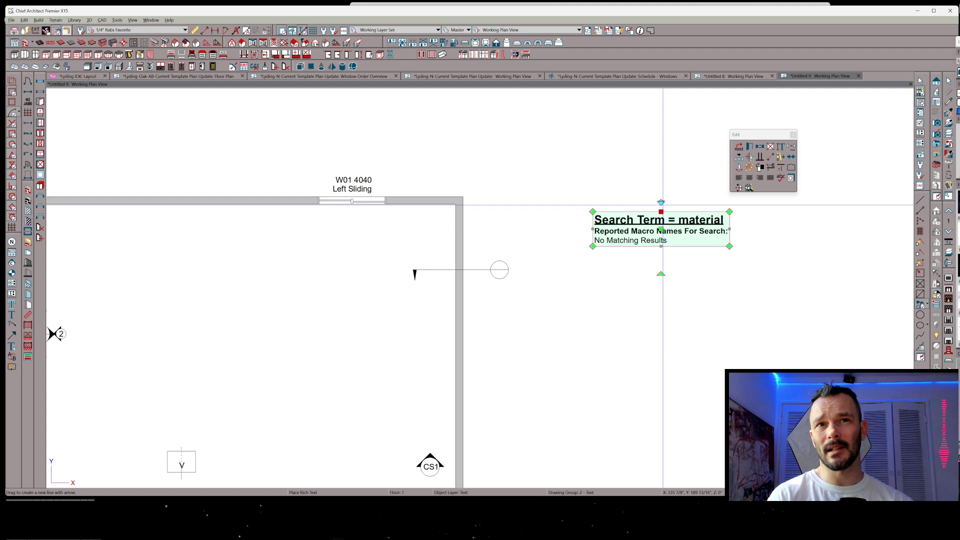
drag(661, 212, 464, 229)
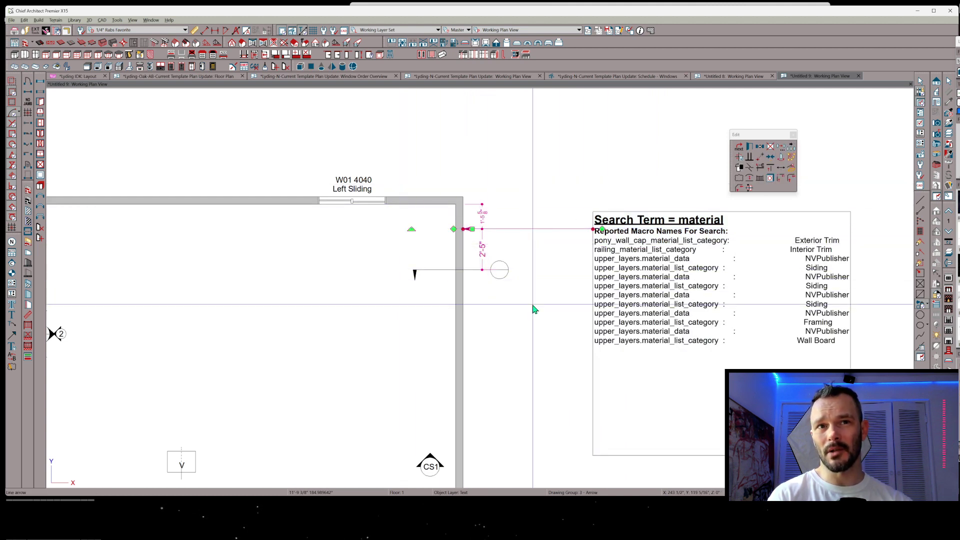
scroll(590, 306, down, 1)
scroll(342, 185, up, 2)
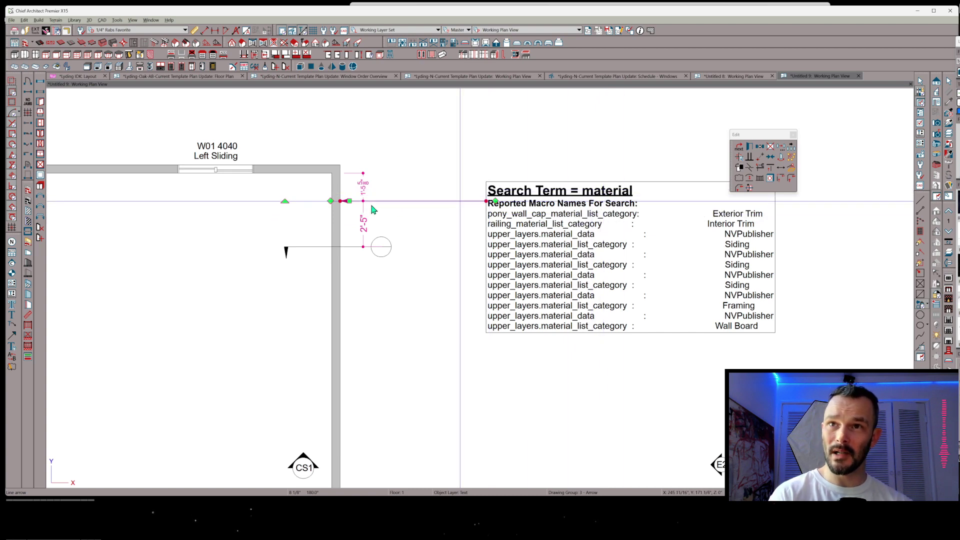
drag(331, 201, 217, 169)
scroll(515, 261, down, 5)
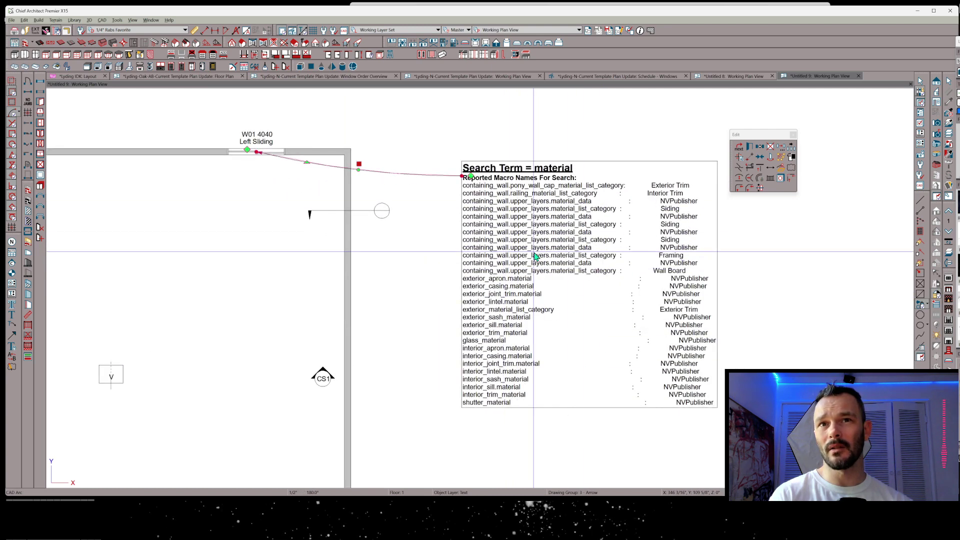
click(545, 229)
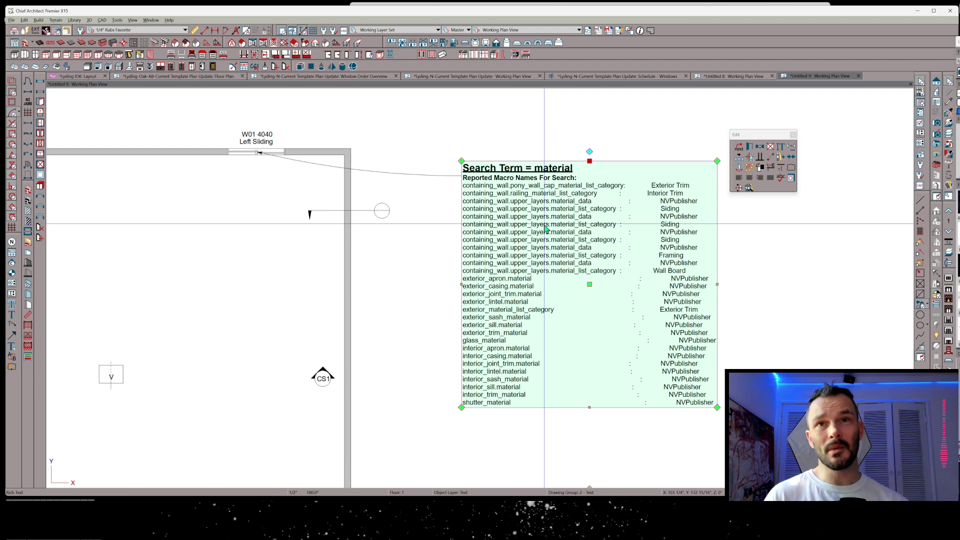
Step: In Rich Text Specification, replace the search word 'material' with 'depth.width'
double_click(545, 229)
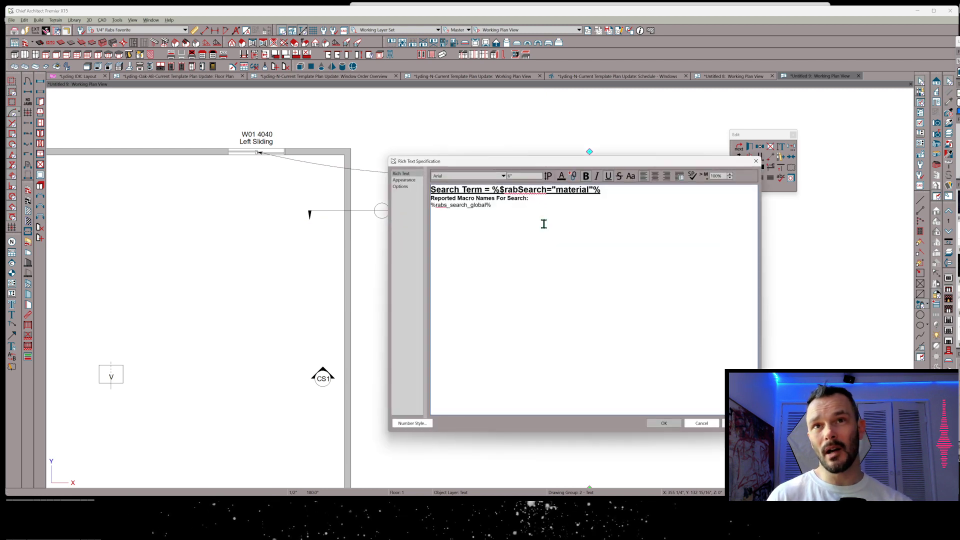
double_click(566, 188)
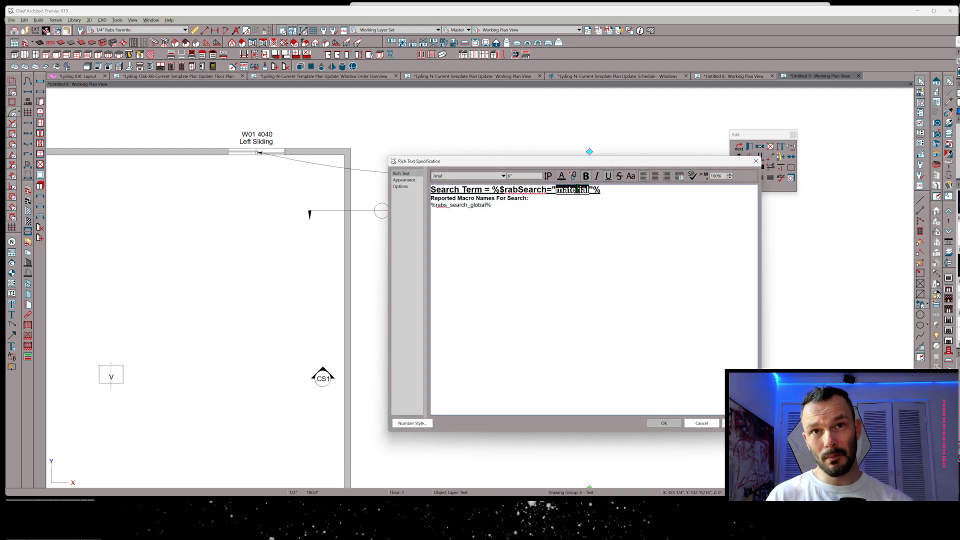
text(depth)
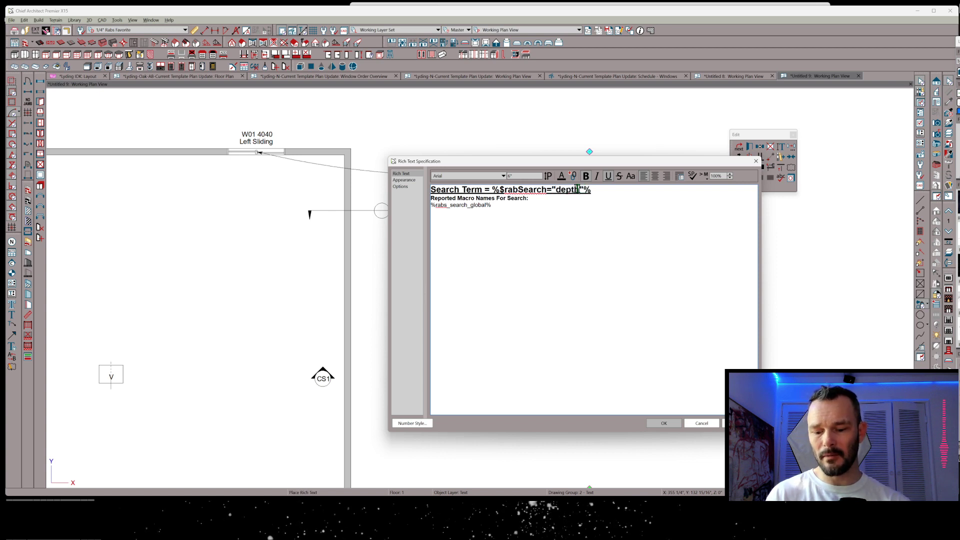
text(.w)
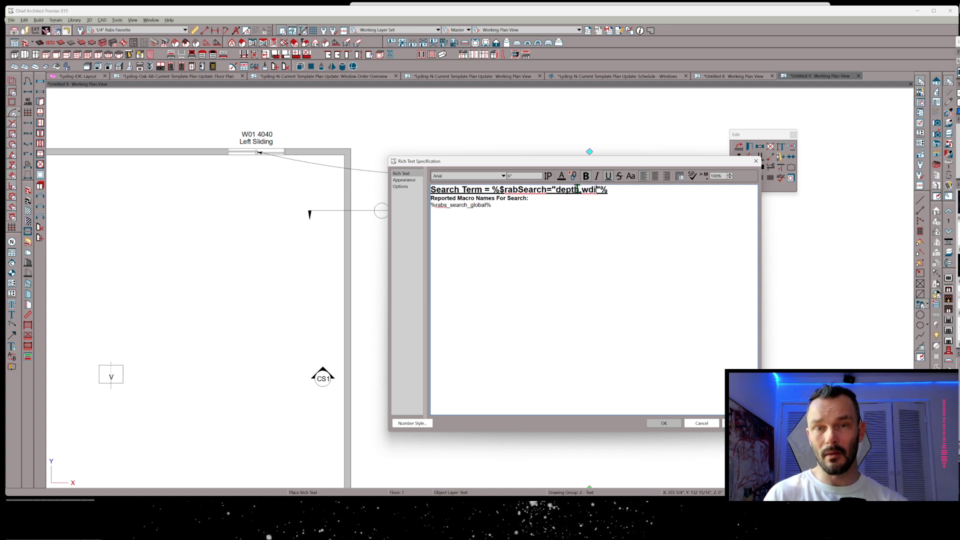
text(idth)
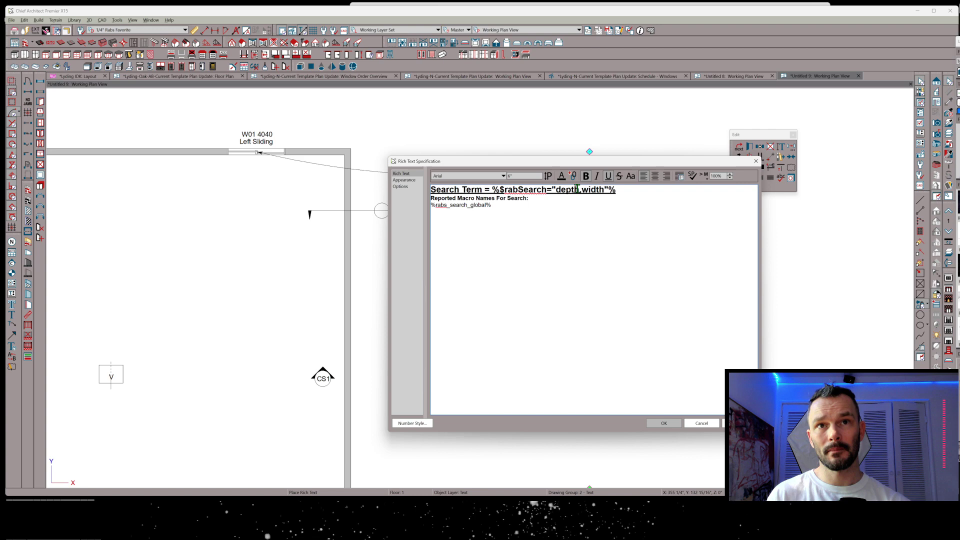
Step: Apply the depth,width search so the box lists frame_depth 5.1975 in and header_depth 11.5 in
click(674, 424)
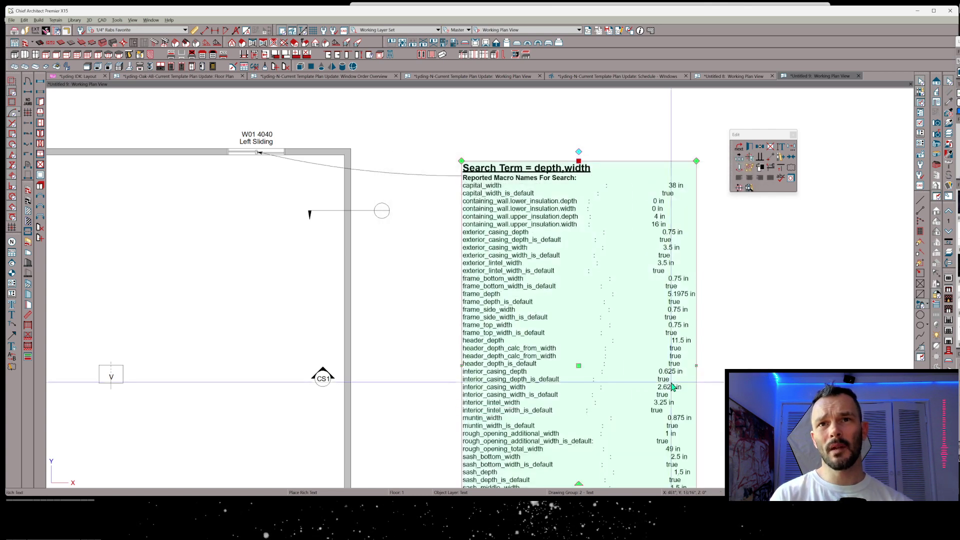
scroll(155, 279, up, 1)
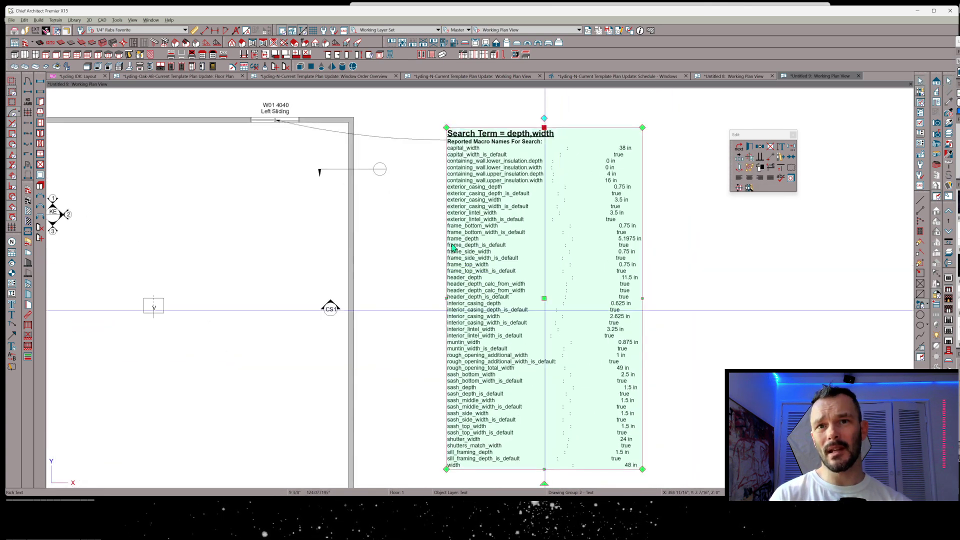
scroll(535, 258, up, 1)
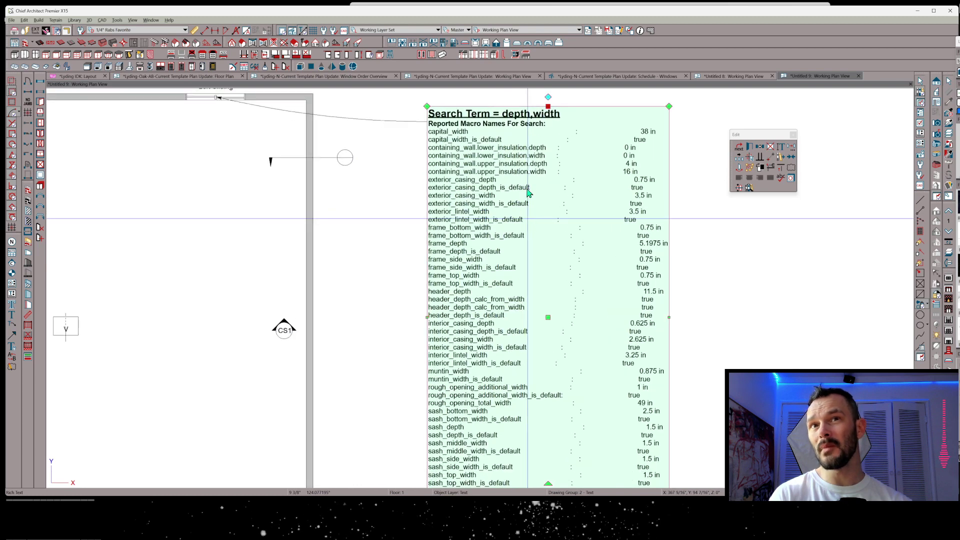
scroll(531, 272, down, 1)
scroll(515, 169, up, 3)
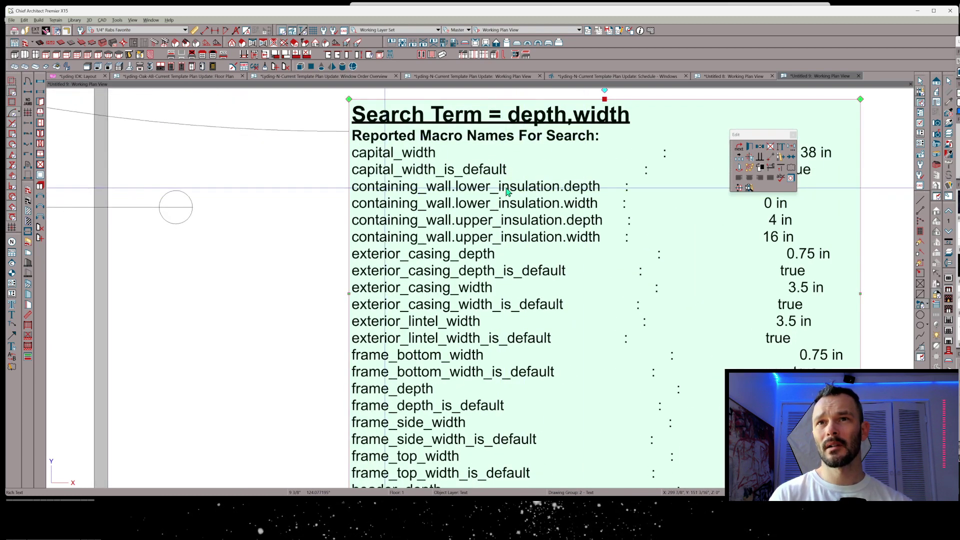
scroll(525, 212, down, 3)
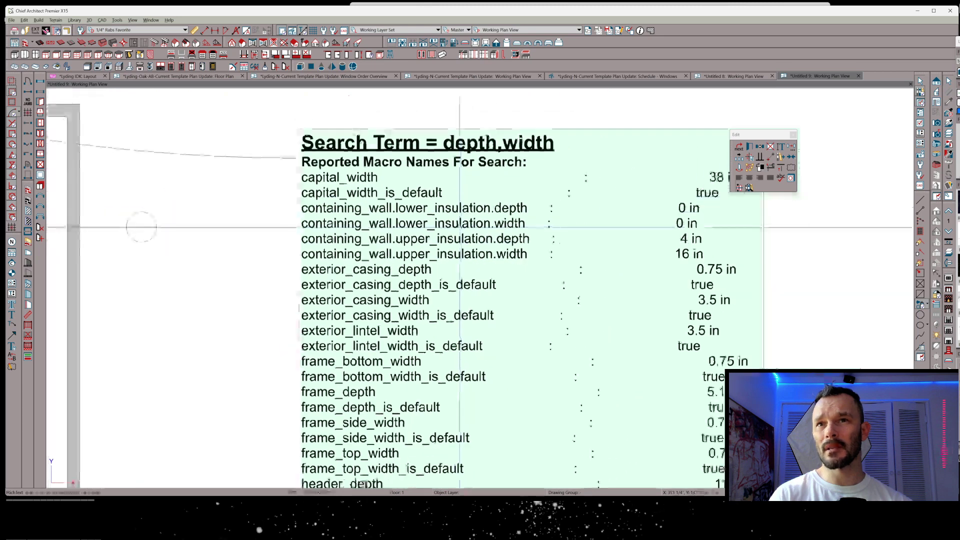
Step: Reposition the plan view and select the macro search text box
middle_drag(456, 251, 372, 270)
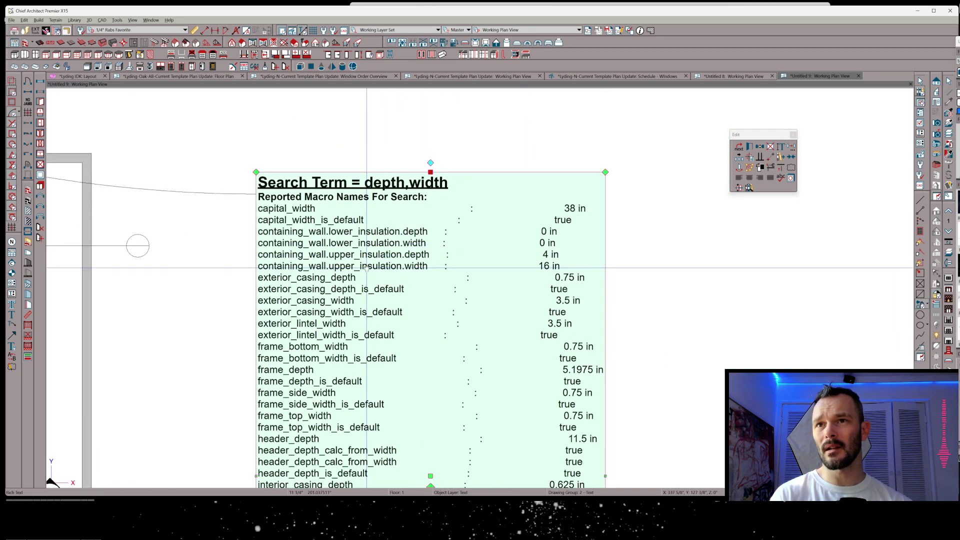
scroll(376, 286, down, 3)
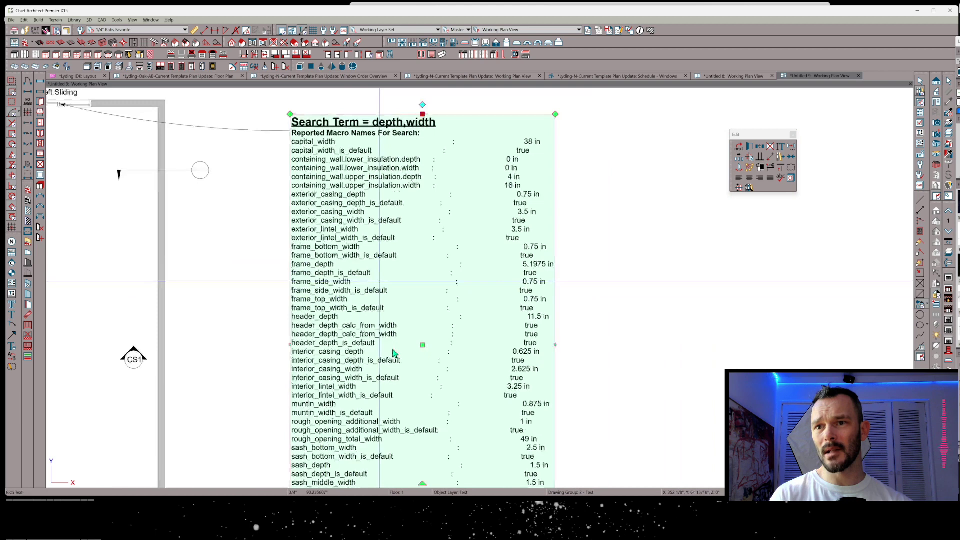
scroll(376, 287, up, 3)
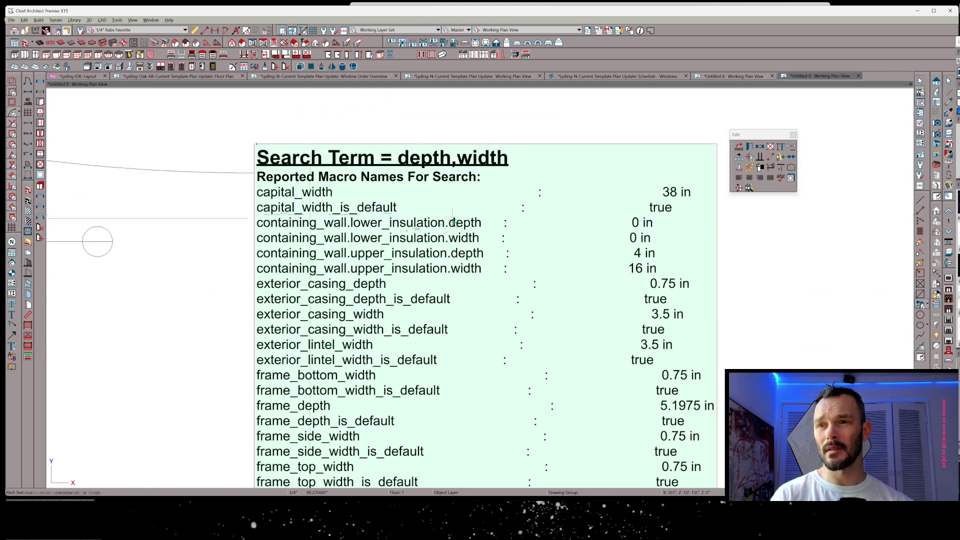
middle_drag(553, 222, 514, 243)
scroll(515, 243, down, 2)
scroll(651, 275, up, 3)
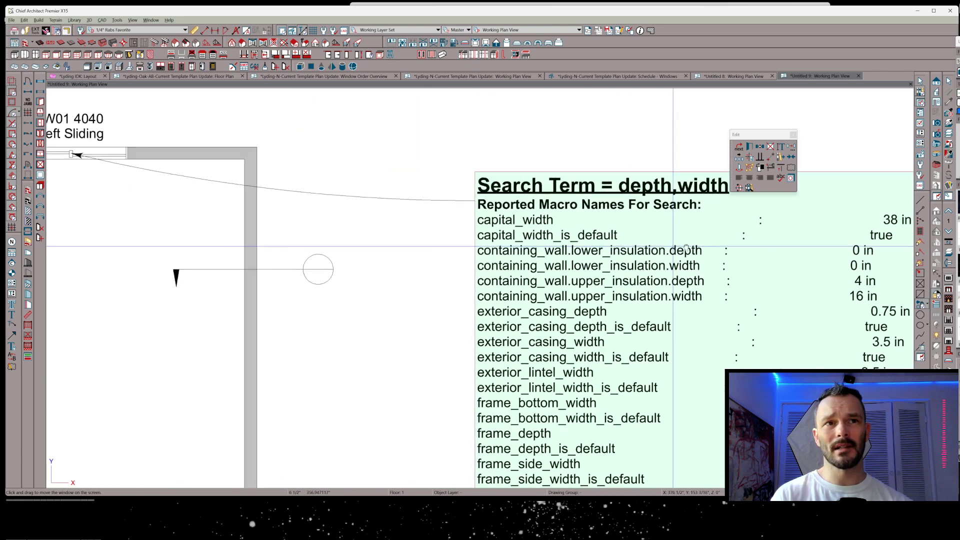
click(652, 275)
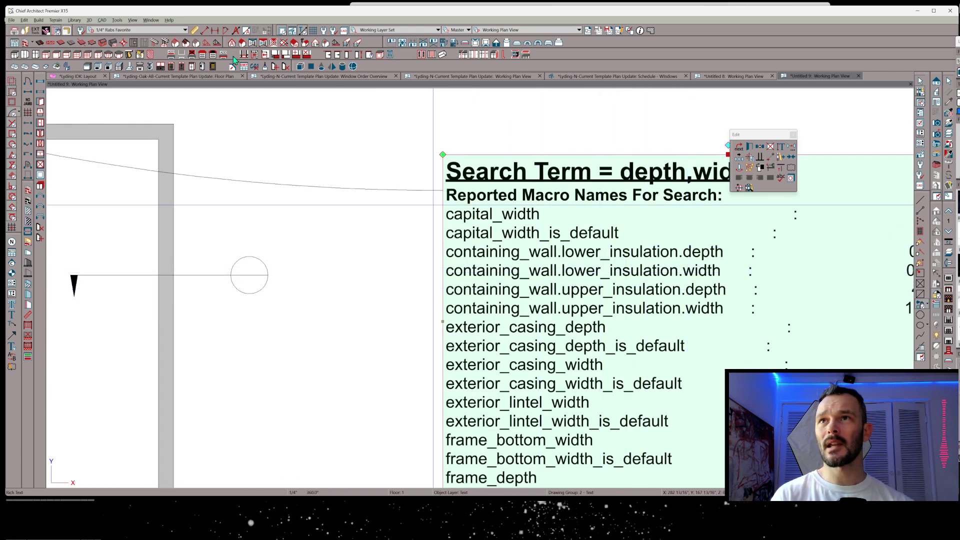
Step: Open the Ruby Console from the Tools menu and make it narrower
click(103, 21)
mouse_move(117, 20)
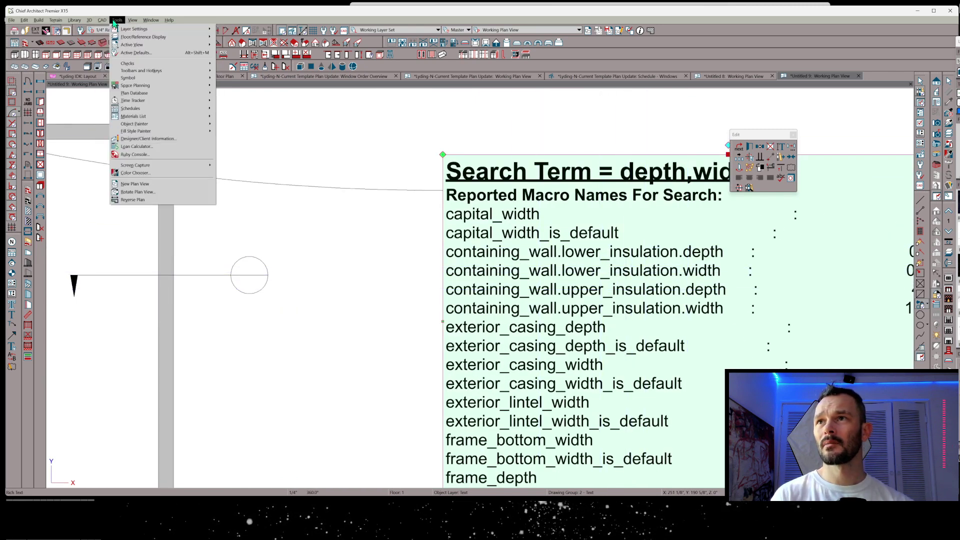
click(127, 155)
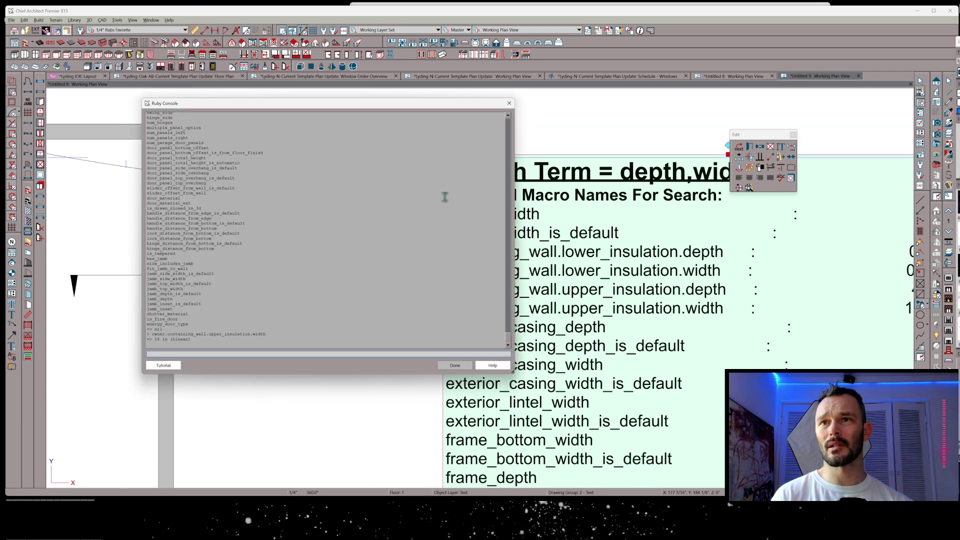
drag(516, 194, 381, 195)
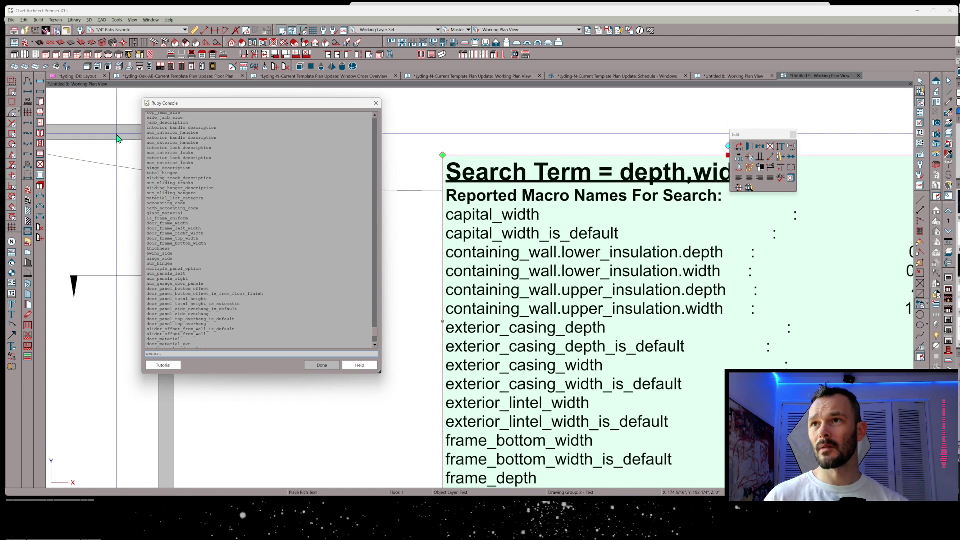
Step: Select window W01 4040 and query containing_wall.upper_insulation.depth, which returns 4 in
scroll(550, 310, down, 1)
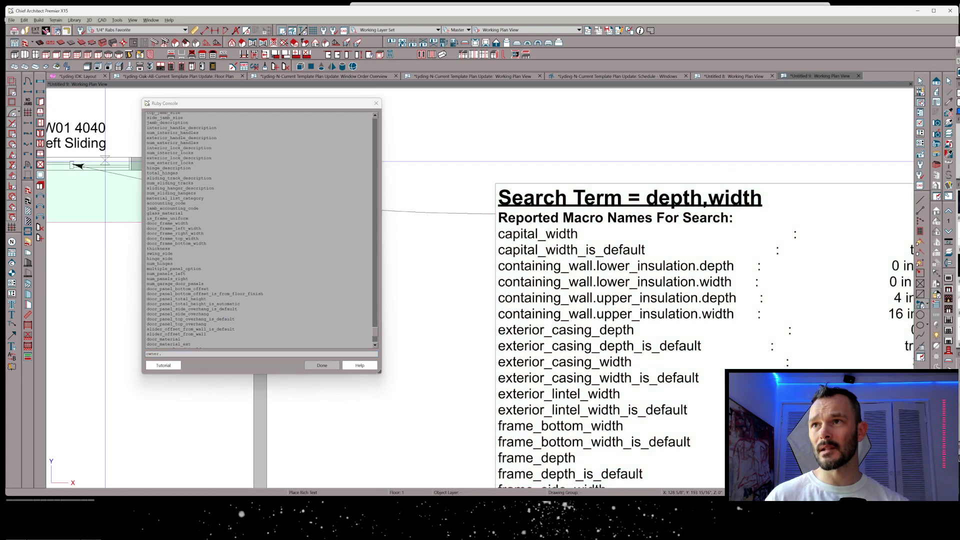
click(106, 166)
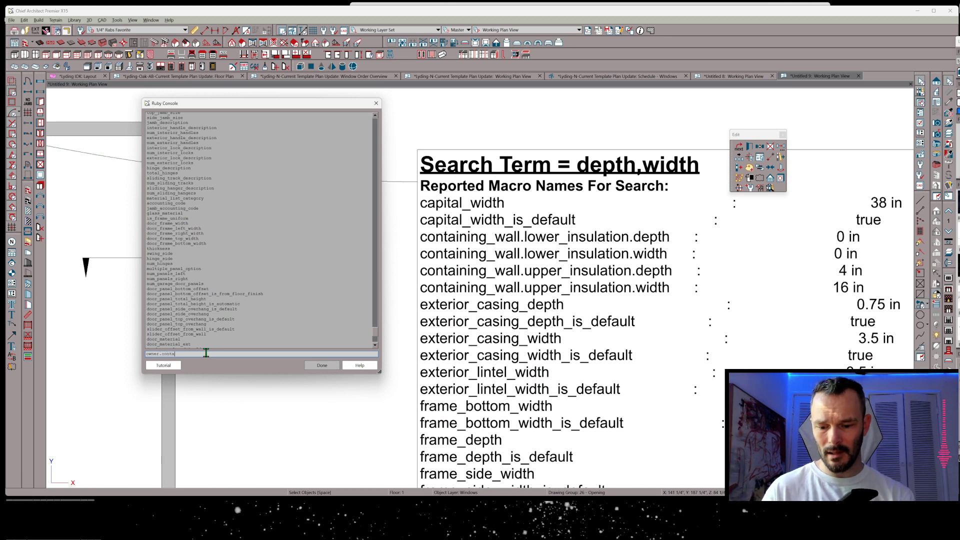
text(containing_wall.upper_insulation)
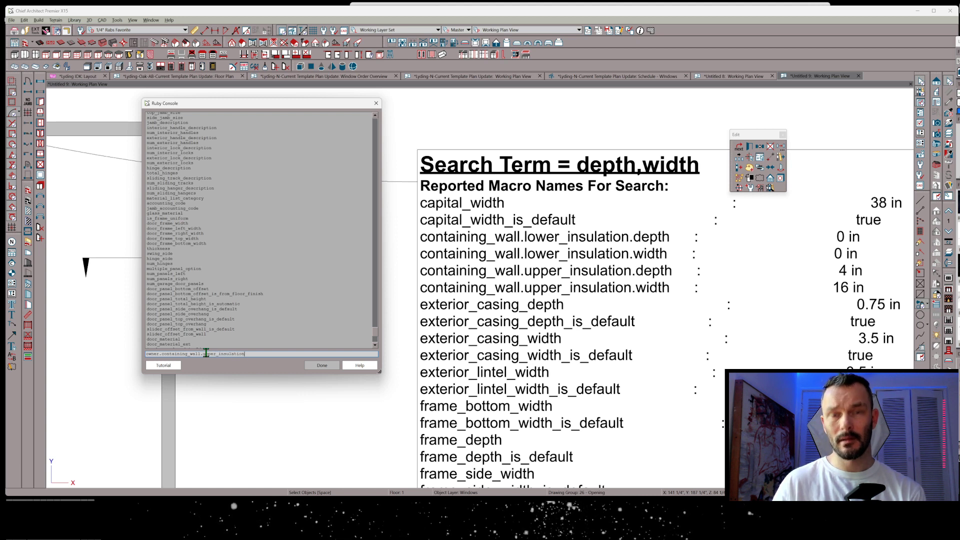
text(.)
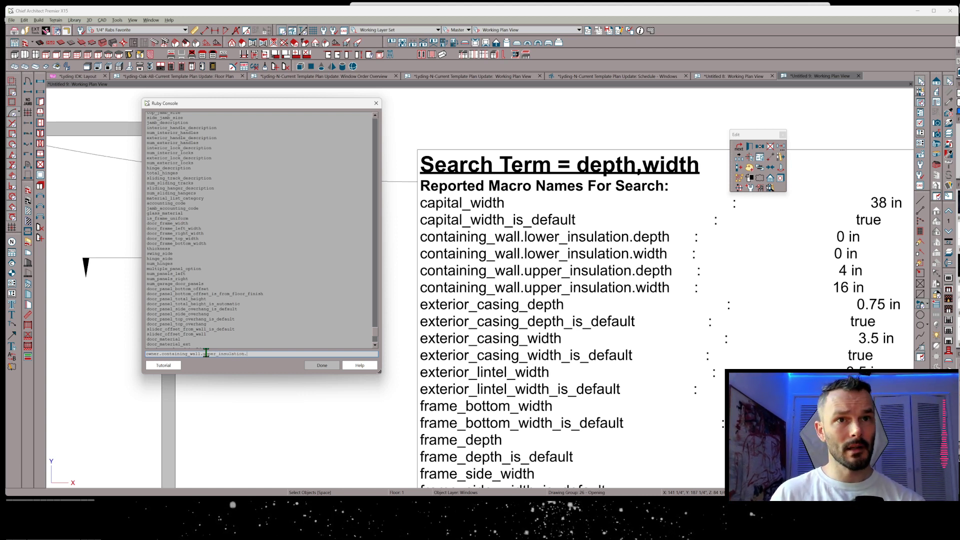
text(depth)
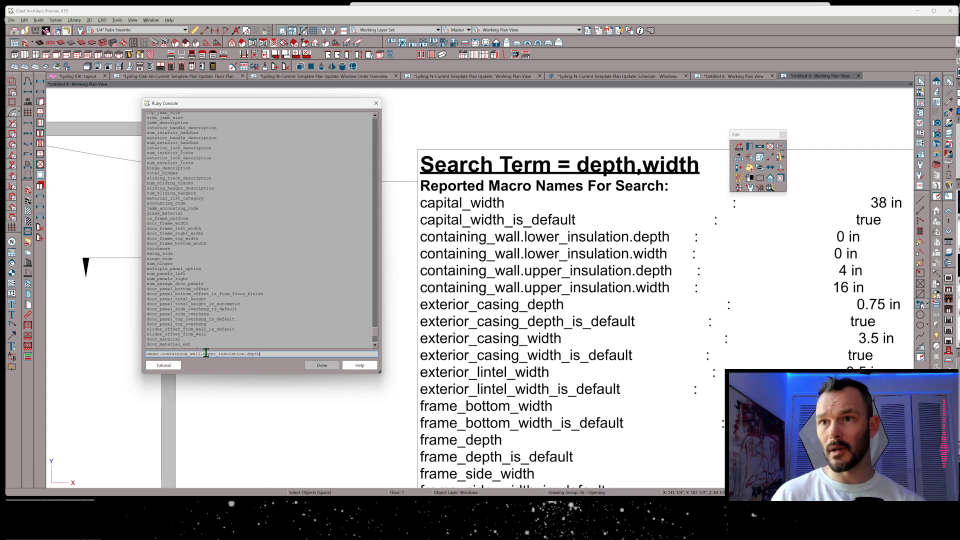
key(Return)
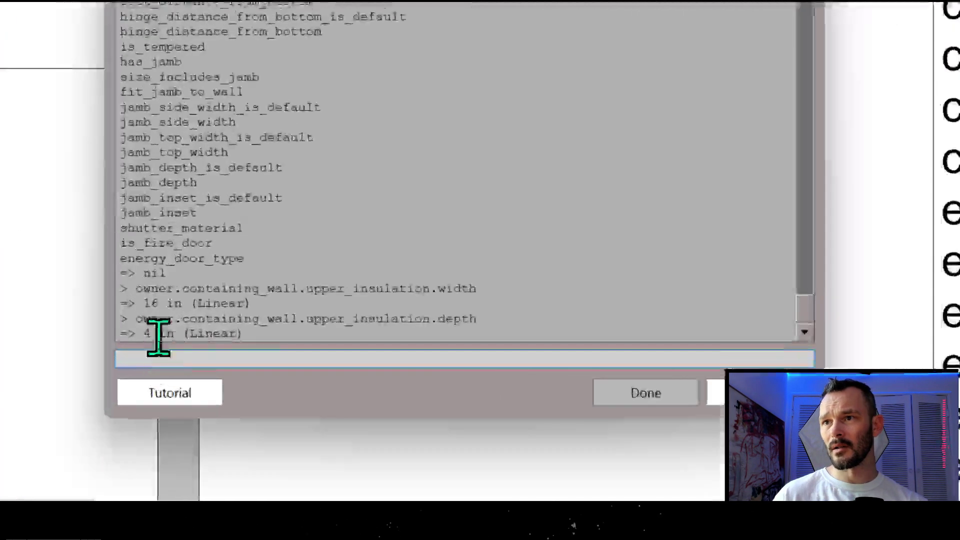
drag(170, 334, 121, 334)
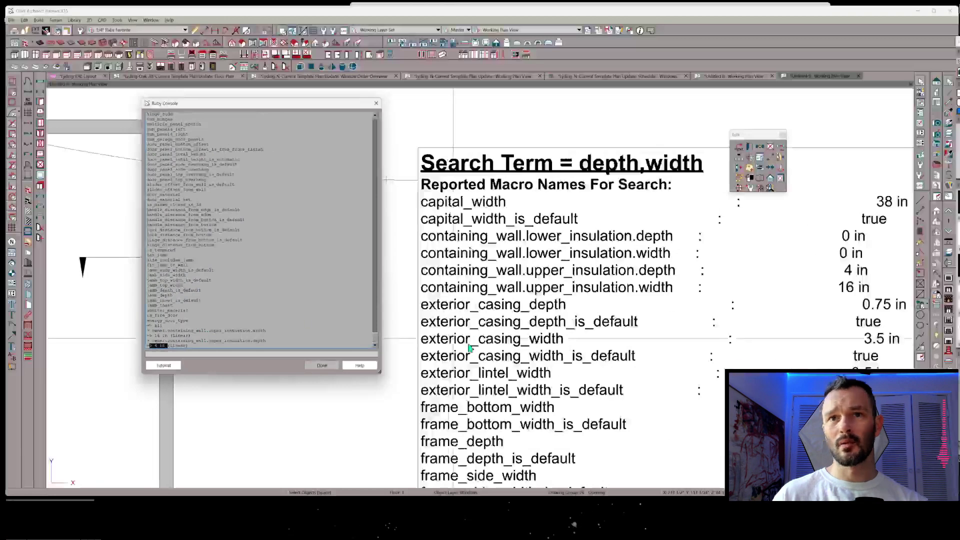
Step: Close the Ruby Console and select the macro search text box
click(322, 366)
scroll(460, 335, down, 5)
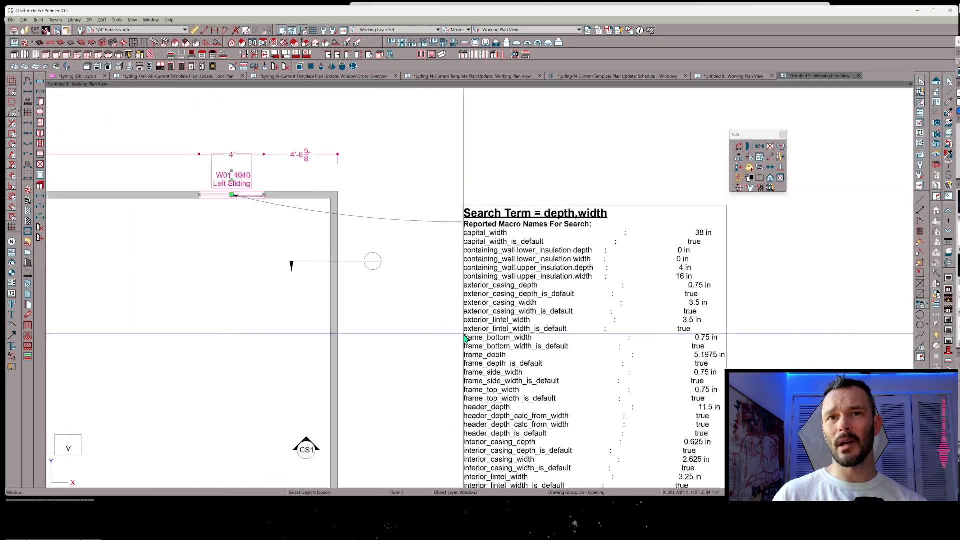
scroll(542, 249, up, 1)
click(542, 250)
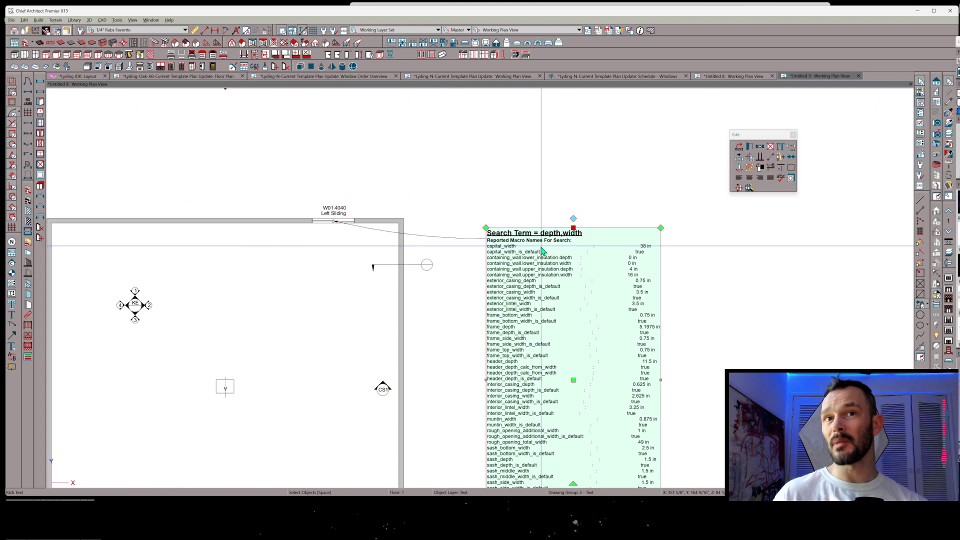
Step: Change the text box's search term from depth,width to jamb
double_click(542, 249)
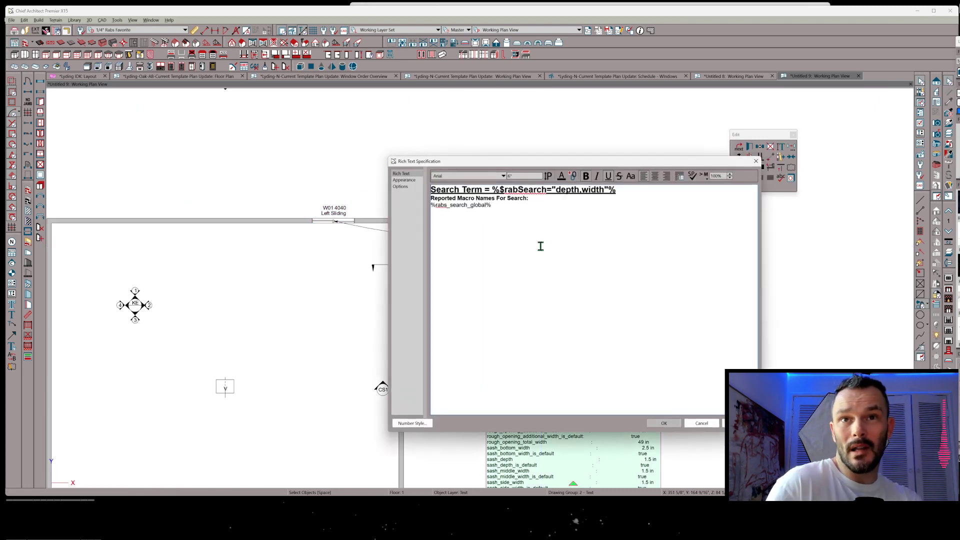
drag(559, 189, 605, 188)
key(BackSpace)
key(BackSpace)
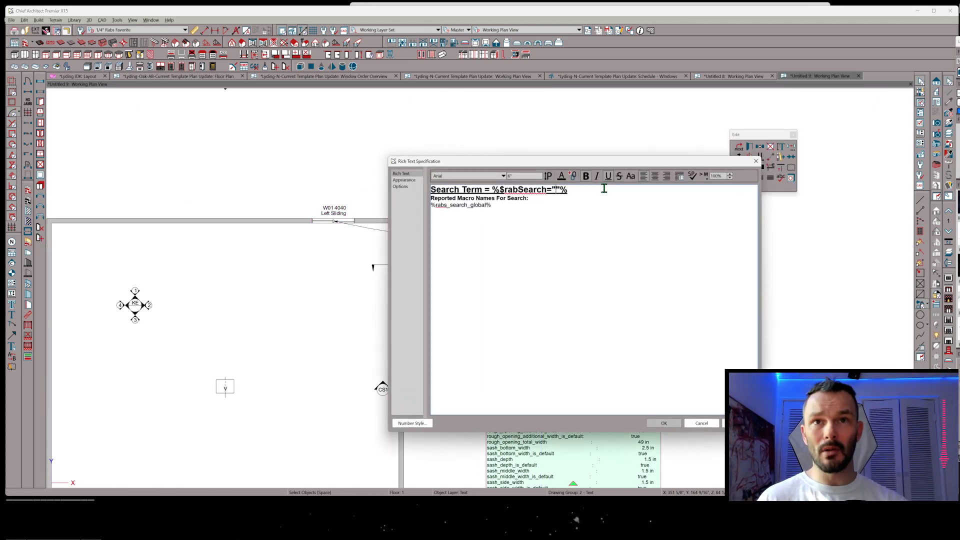
text(jamb)
key(Return)
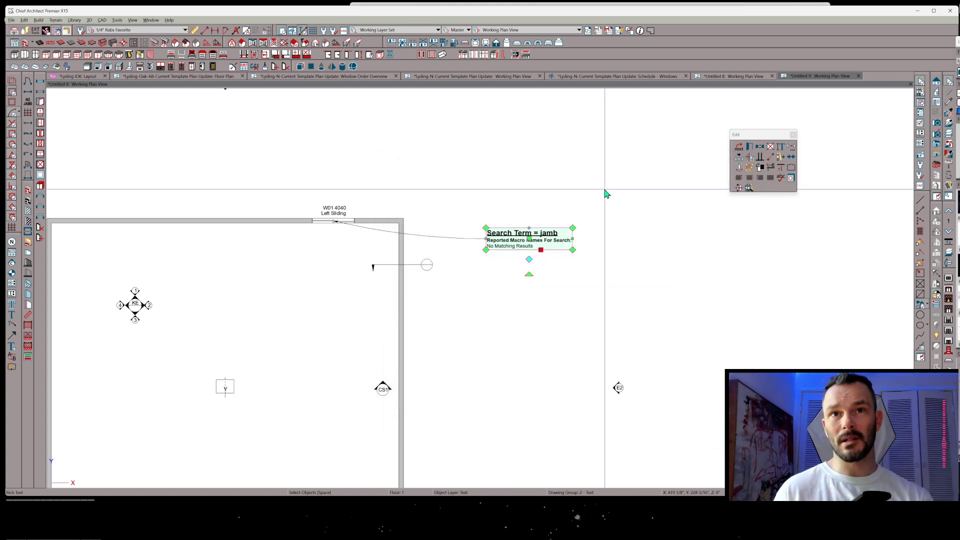
Step: Change the search term from jamb to sash, listing sash_bottom_width 2.5 in and sash_depth 1.5 in
key(Return)
double_click(567, 190)
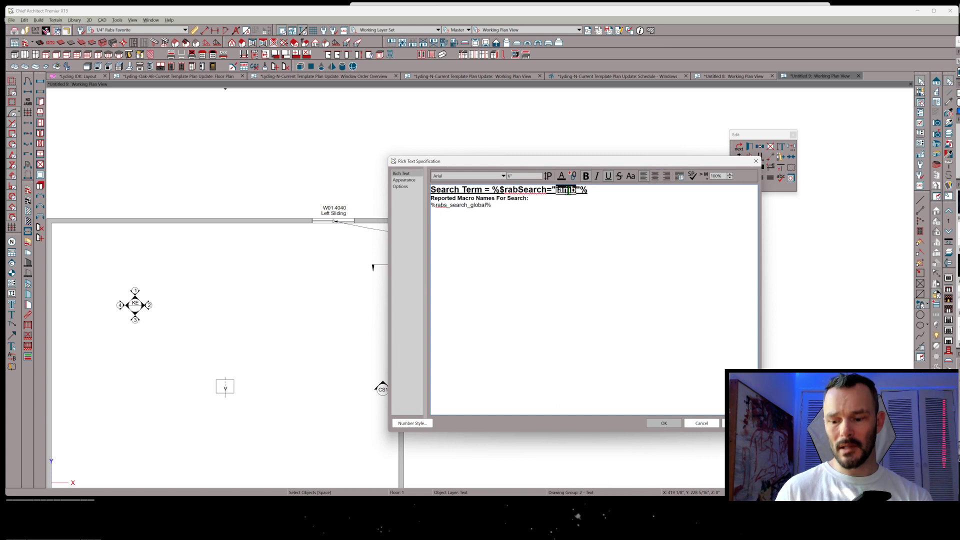
text(sash)
key(Return)
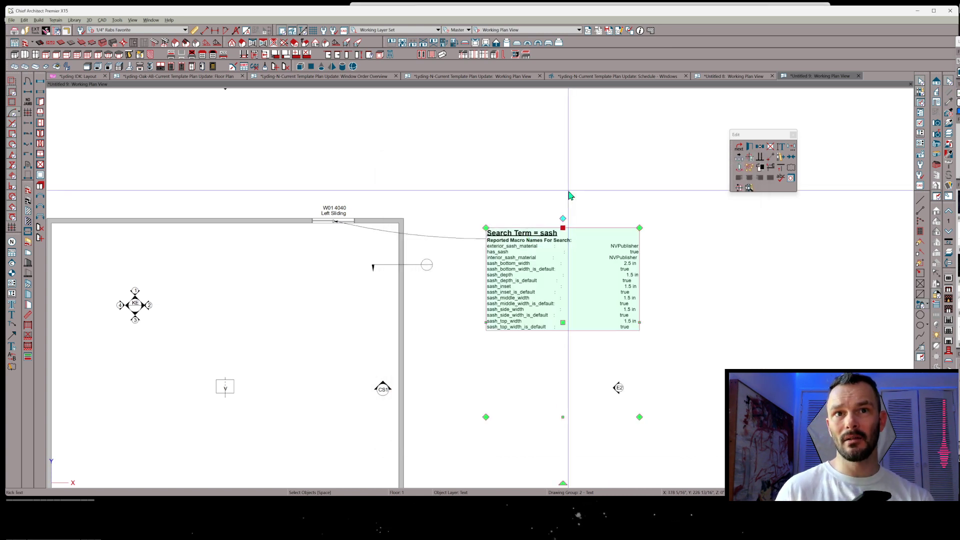
scroll(564, 236, up, 1)
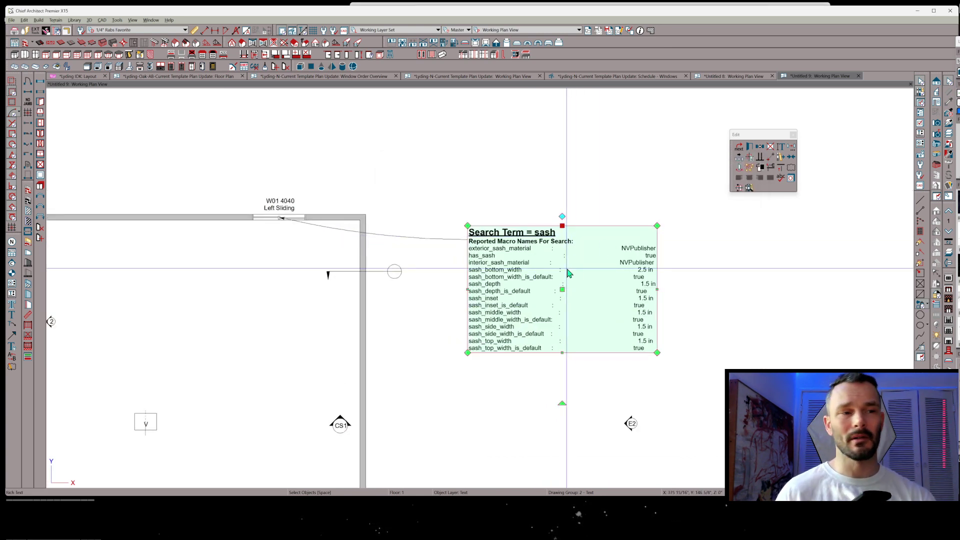